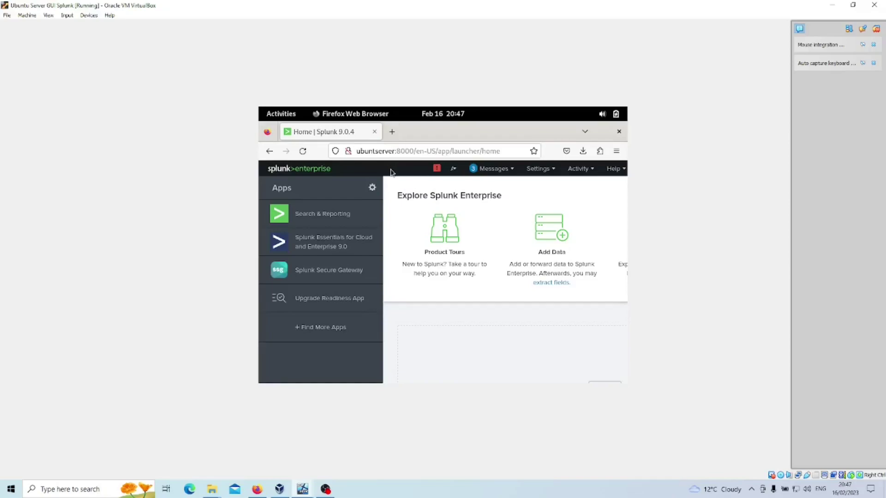
Check the page's connection security and open Settings > Server settings > General settings
{"action": "left_click", "coordinate": [347, 150]}
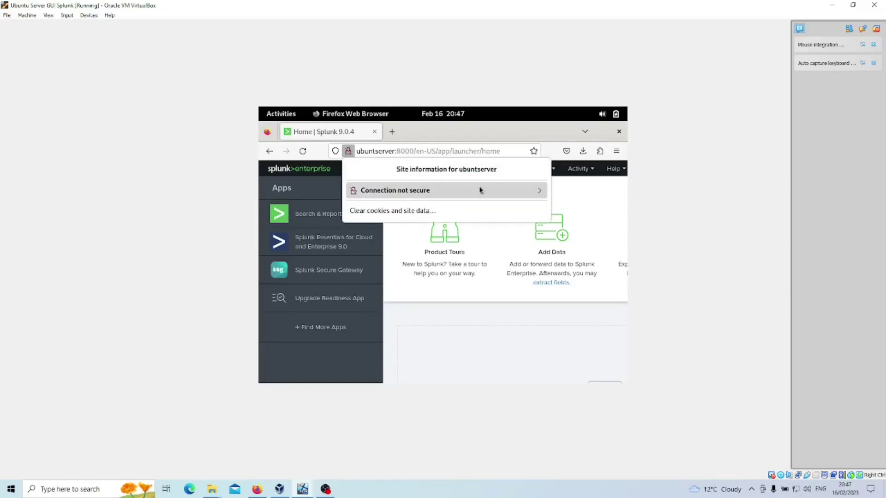
{"action": "left_click", "coordinate": [358, 153]}
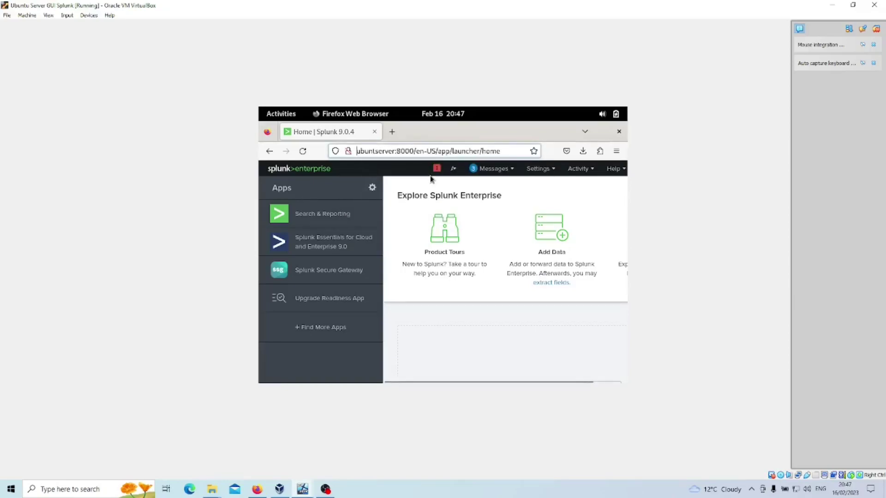
{"action": "left_click", "coordinate": [549, 170]}
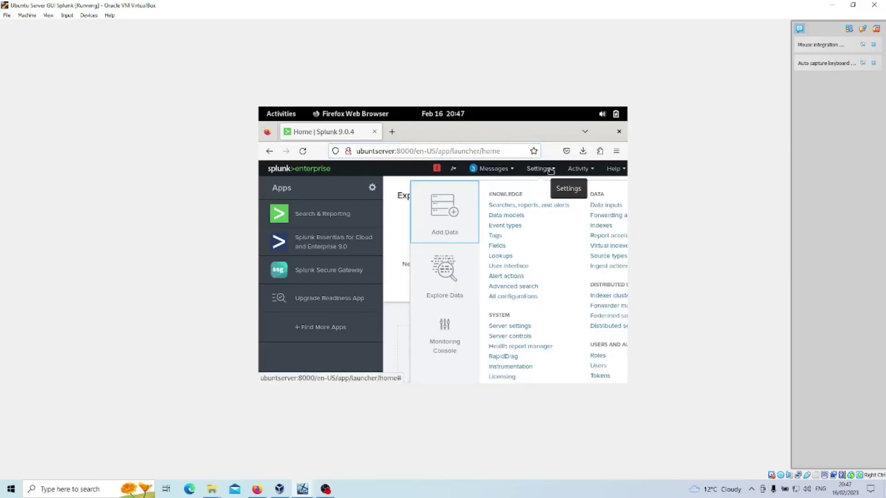
{"action": "left_click", "coordinate": [511, 327]}
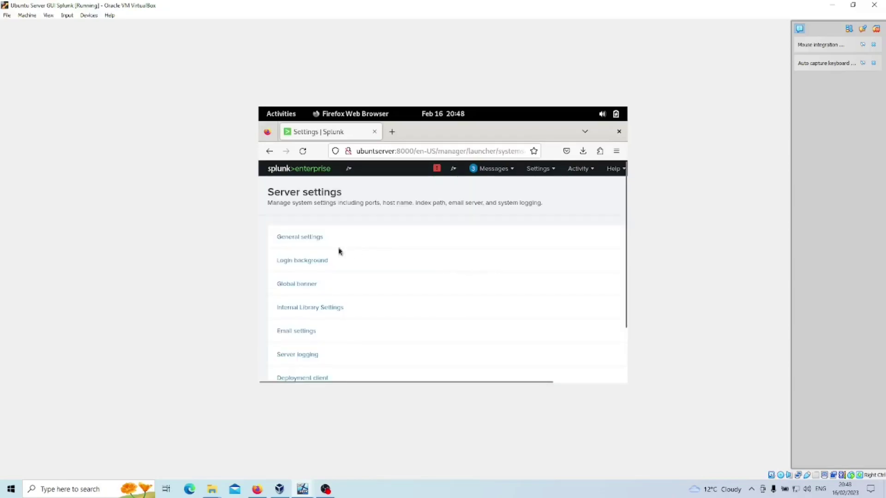
{"action": "left_click", "coordinate": [298, 237]}
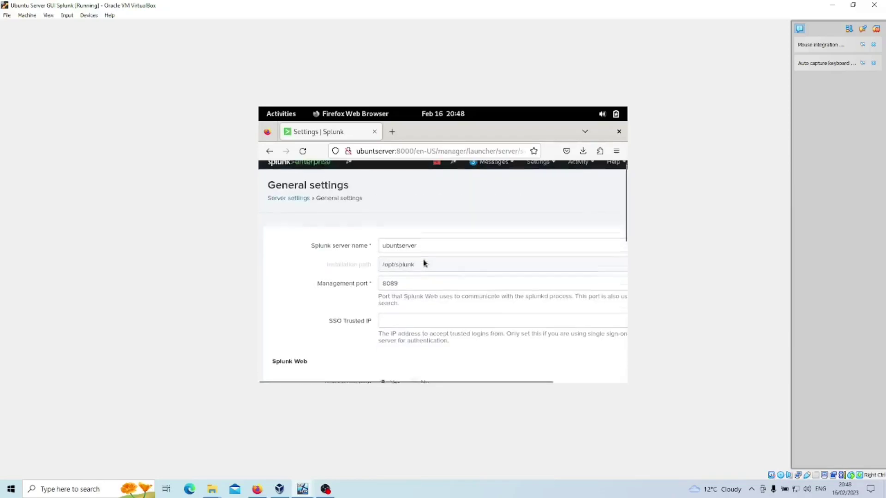
Scroll to Enable SSL (HTTPS) and confirm it is set to No on port 8000
{"action": "scroll", "coordinate": [423, 261], "scroll_direction": "down", "scroll_amount": 5}
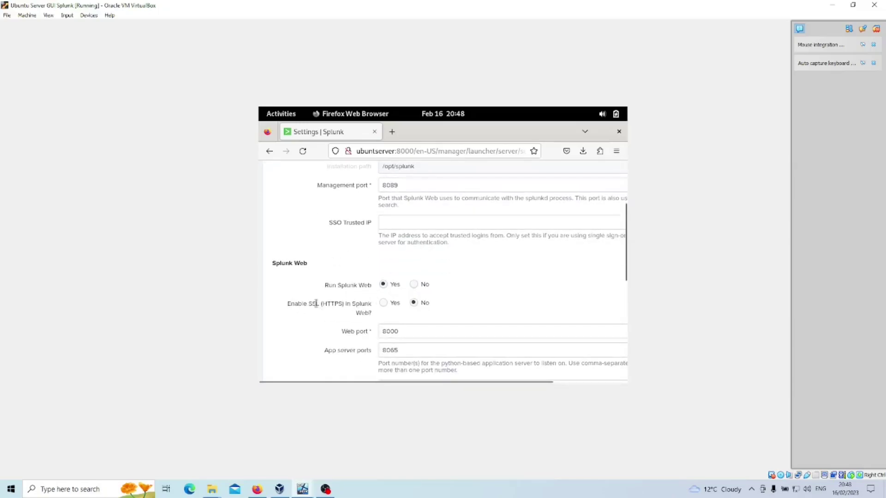
{"action": "scroll", "coordinate": [316, 286], "scroll_direction": "down", "scroll_amount": 2}
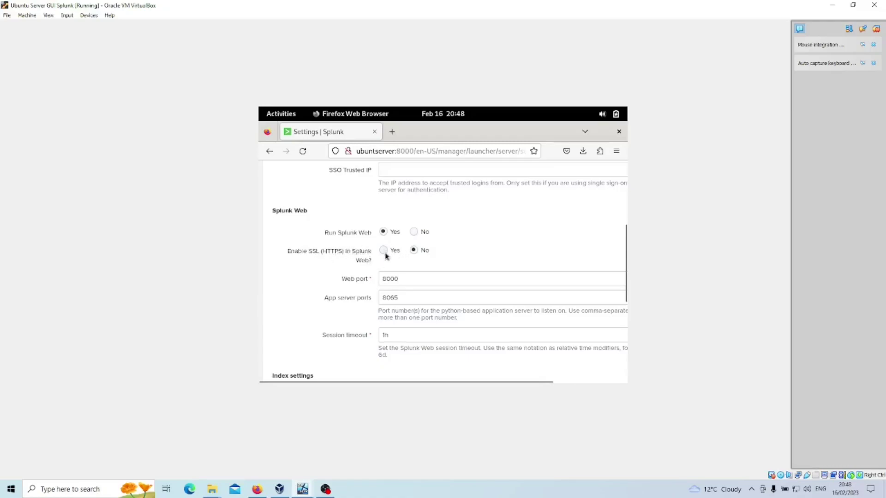
{"action": "scroll", "coordinate": [386, 255], "scroll_direction": "down", "scroll_amount": 2}
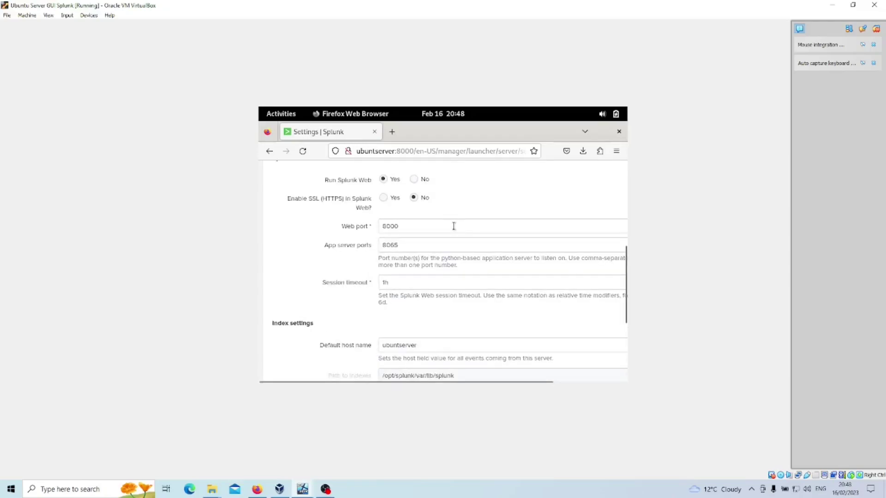
{"action": "scroll", "coordinate": [453, 226], "scroll_direction": "up", "scroll_amount": 2}
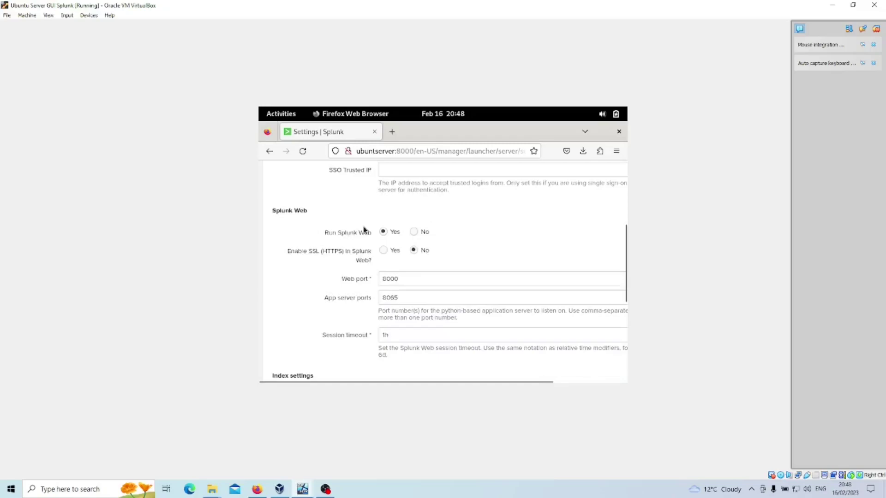
{"action": "scroll", "coordinate": [511, 238], "scroll_direction": "down", "scroll_amount": 8}
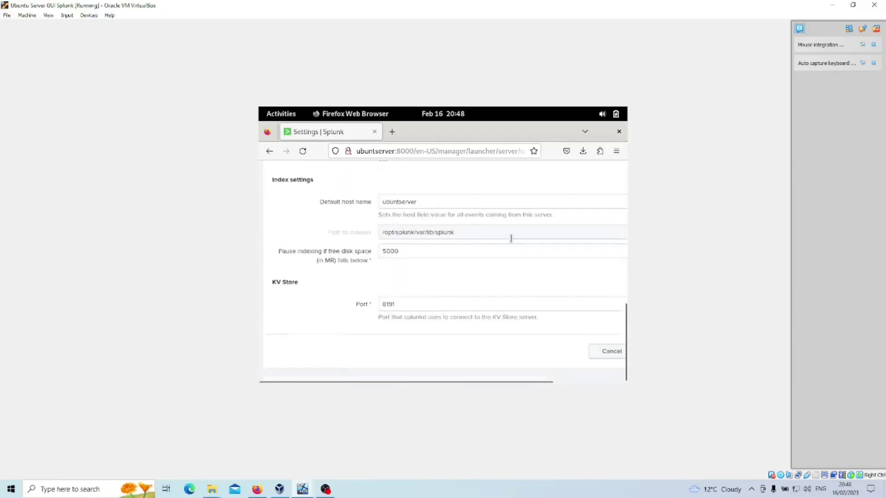
{"action": "left_click_drag", "start_coordinate": [340, 383], "coordinate": [567, 357]}
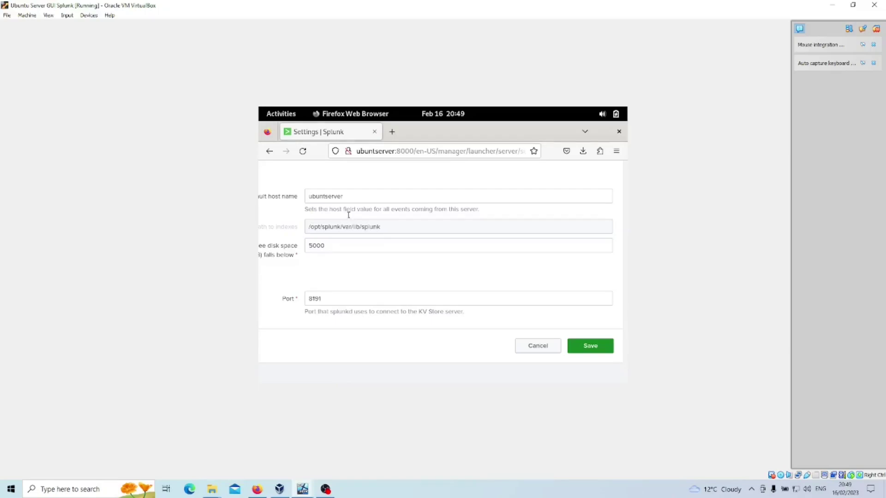
In a new terminal, change to /opt/splunk/bin and run ./splunk enable web-ssl
{"action": "key", "text": "ctrl+alt+t"}
{"action": "type", "text": "cd "}
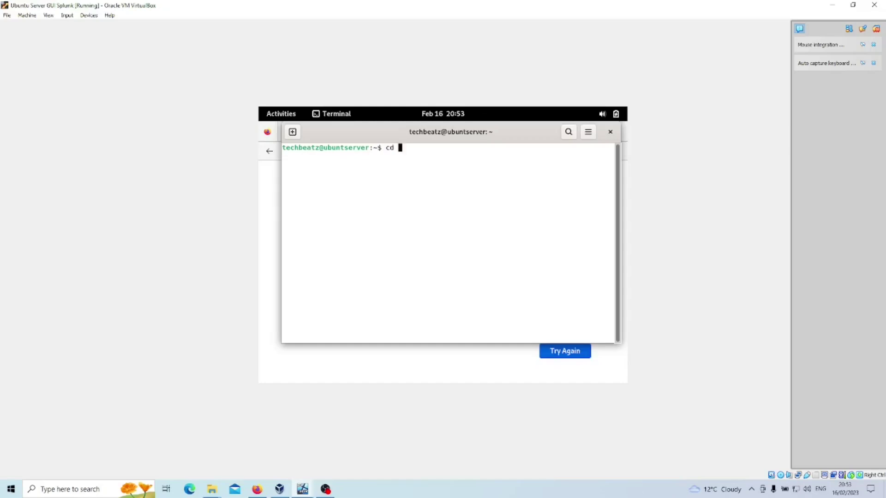
{"action": "type", "text": "/opt/splunk/bin/"}
{"action": "key", "text": "Return"}
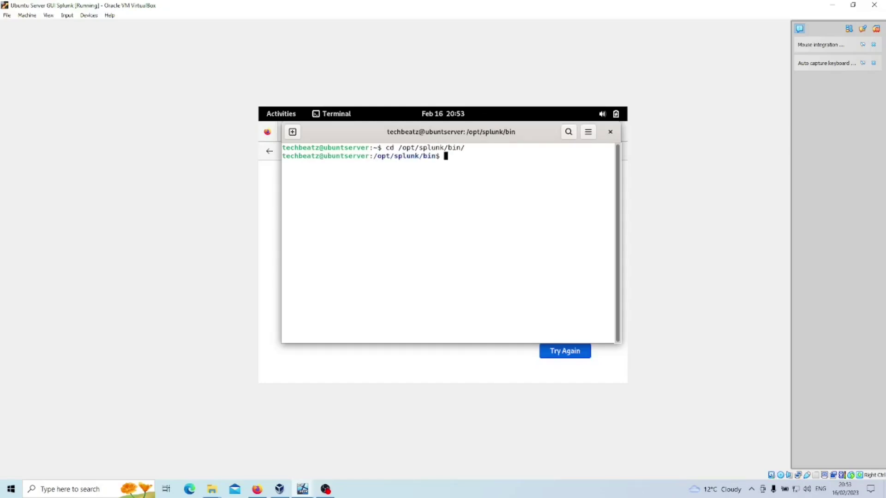
{"action": "type", "text": "./splunk enable web-ssl"}
{"action": "key", "text": "Return"}
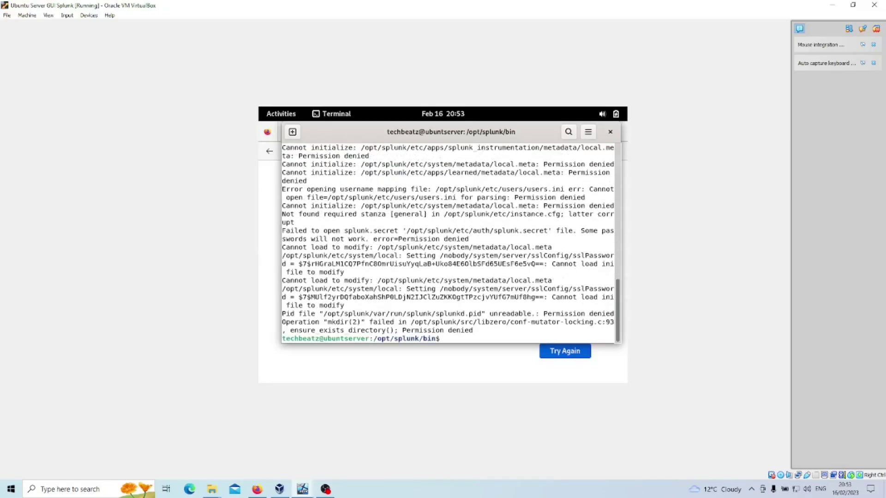
Rerun enable web-ssl with sudo and enter the administrator password
{"action": "key", "text": "Up"}
{"action": "key", "text": "Left"}
{"action": "key", "text": "Left"}
{"action": "key", "text": "Left"}
{"action": "key", "text": "Left"}
{"action": "key", "text": "Left"}
{"action": "key", "text": "Left"}
{"action": "key", "text": "Left"}
{"action": "key", "text": "Left"}
{"action": "key", "text": "Left"}
{"action": "key", "text": "Left"}
{"action": "key", "text": "Left"}
{"action": "key", "text": "Left"}
{"action": "key", "text": "Left"}
{"action": "key", "text": "Left"}
{"action": "key", "text": "Left"}
{"action": "key", "text": "Left"}
{"action": "key", "text": "Left"}
{"action": "key", "text": "Left"}
{"action": "key", "text": "Left"}
{"action": "key", "text": "Left"}
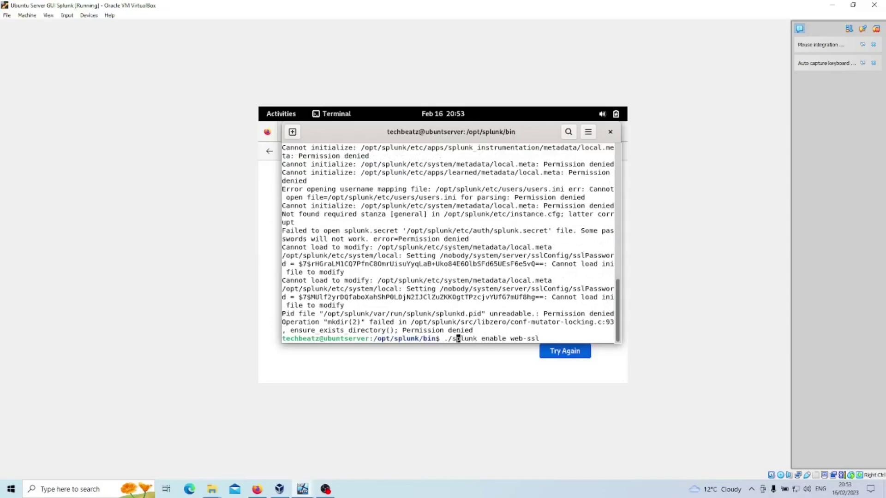
{"action": "type", "text": "sudo"}
{"action": "key", "text": "Return"}
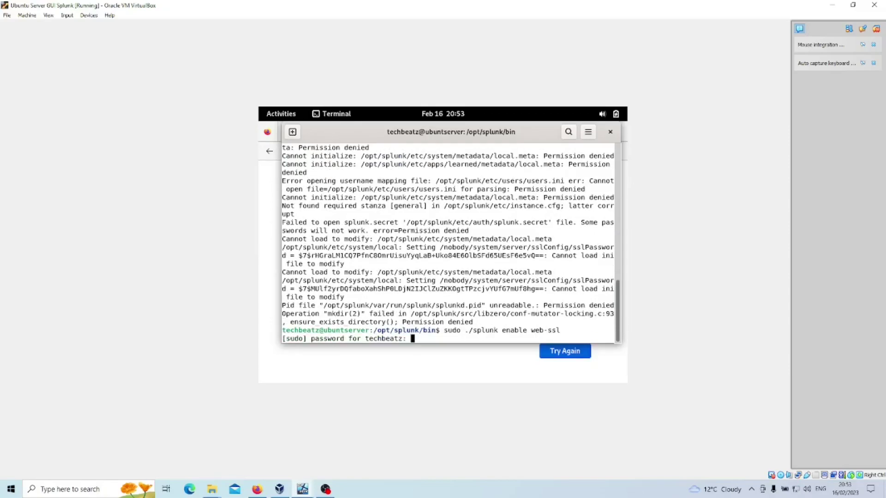
{"action": "key", "text": "Return"}
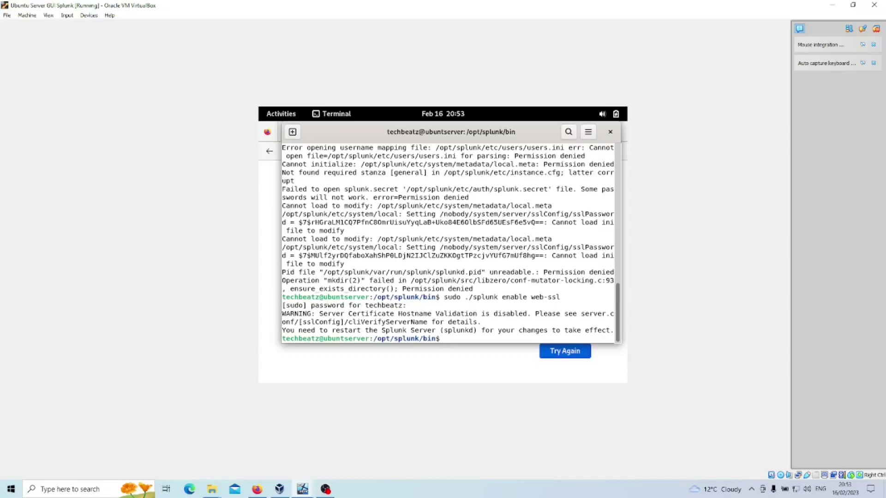
Run ./splunk restart and accept changing the HTTP port to 8080
{"action": "type", "text": "./splunk restart"}
{"action": "key", "text": "Return"}
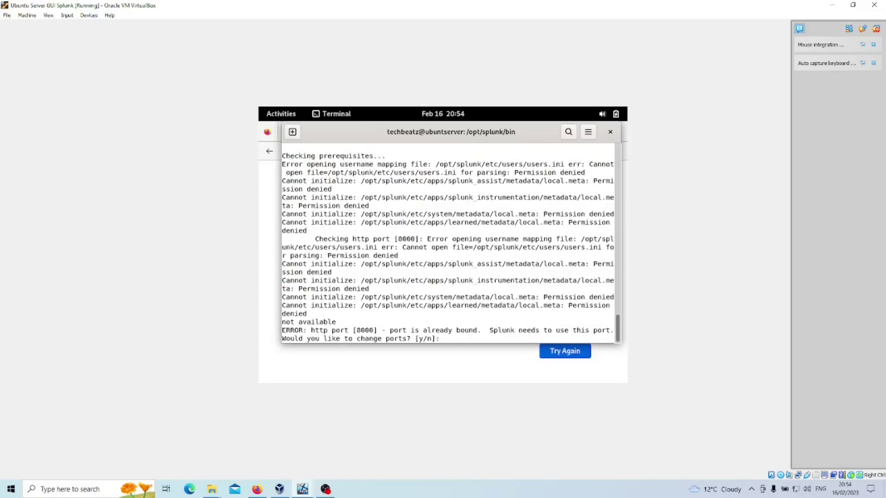
{"action": "type", "text": "y"}
{"action": "key", "text": "Return"}
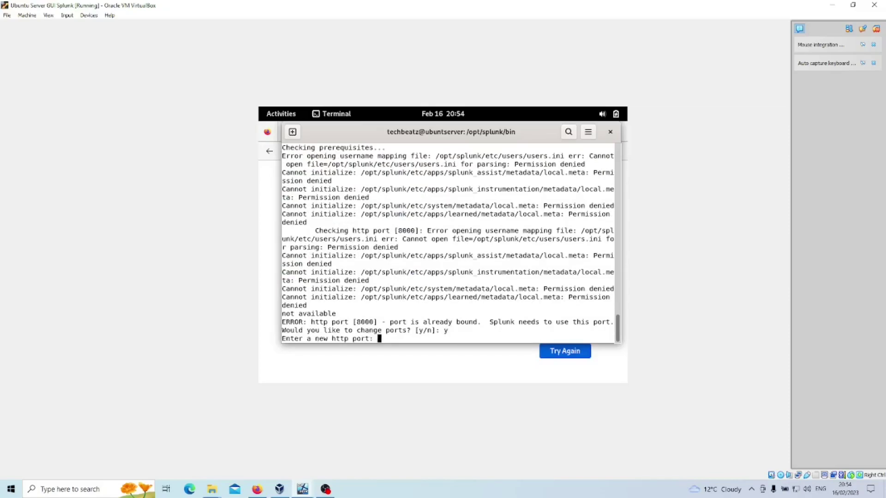
{"action": "type", "text": "8080"}
{"action": "key", "text": "Return"}
Rerun the restart as sudo ./splunk restart until it reports the HTTPS web interface
{"action": "key", "text": "Up"}
{"action": "key", "text": "Home"}
{"action": "type", "text": "sud"}
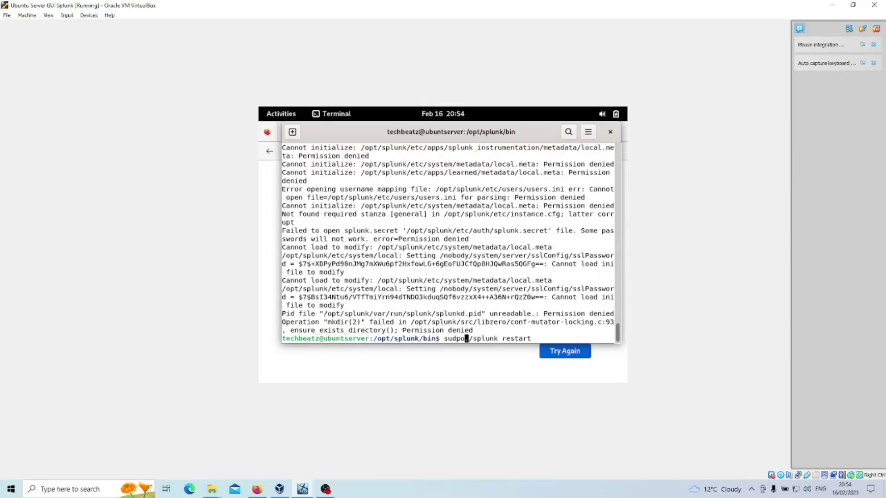
{"action": "type", "text": "o"}
{"action": "key", "text": "Return"}
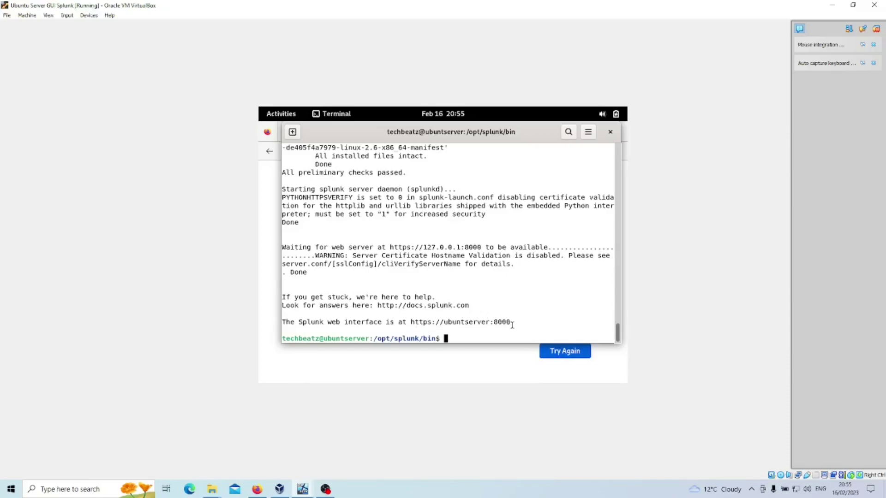
{"action": "left_click_drag", "start_coordinate": [512, 324], "coordinate": [410, 323]}
{"action": "right_click", "coordinate": [412, 323]}
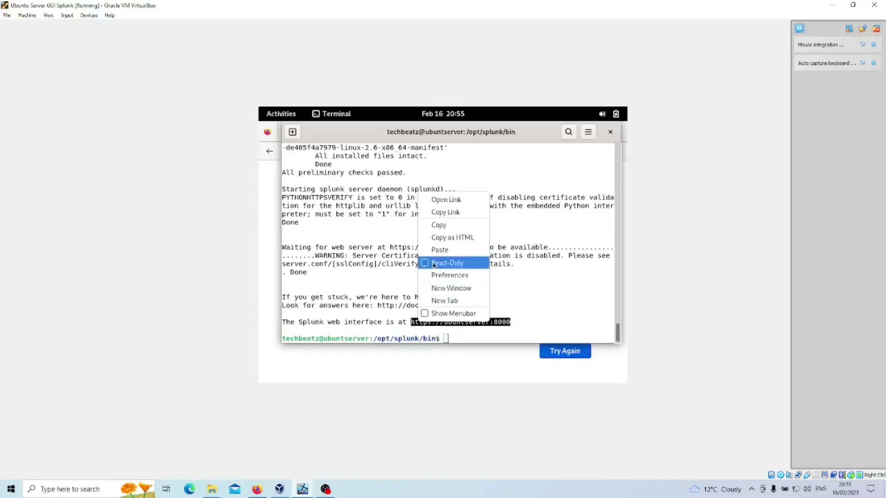
{"action": "left_click", "coordinate": [439, 224]}
{"action": "key", "text": "alt+Tab"}
Load the Splunk address in Firefox edited to plain http instead of https
{"action": "left_click", "coordinate": [472, 151]}
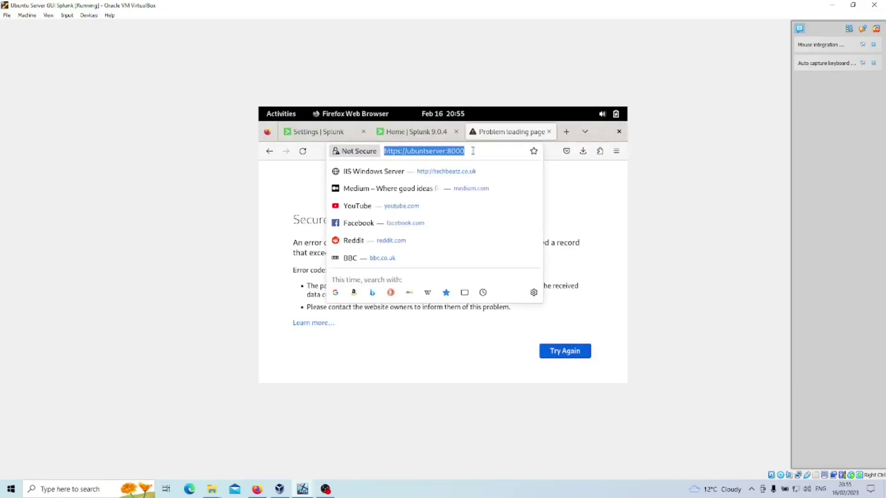
{"action": "key", "text": "Left"}
{"action": "key", "text": "Right"}
{"action": "key", "text": "Right"}
{"action": "key", "text": "Right"}
{"action": "key", "text": "Right"}
{"action": "key", "text": "Right"}
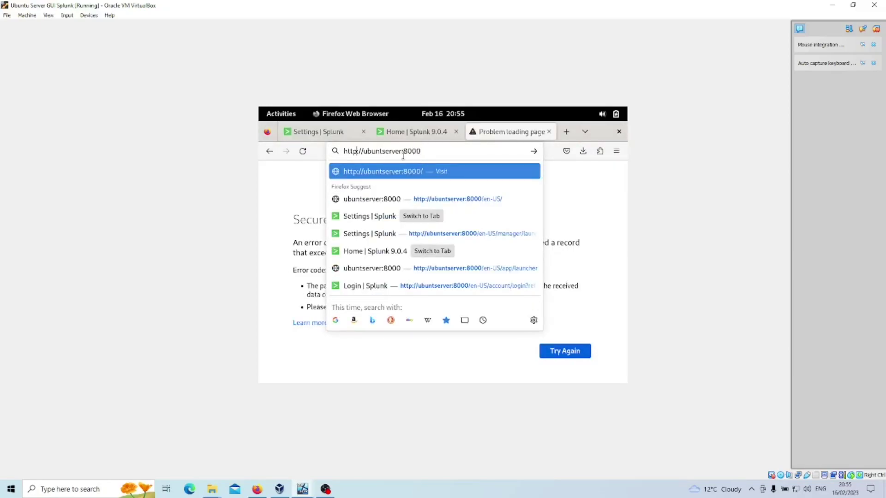
{"action": "key", "text": "BackSpace"}
{"action": "key", "text": "Return"}
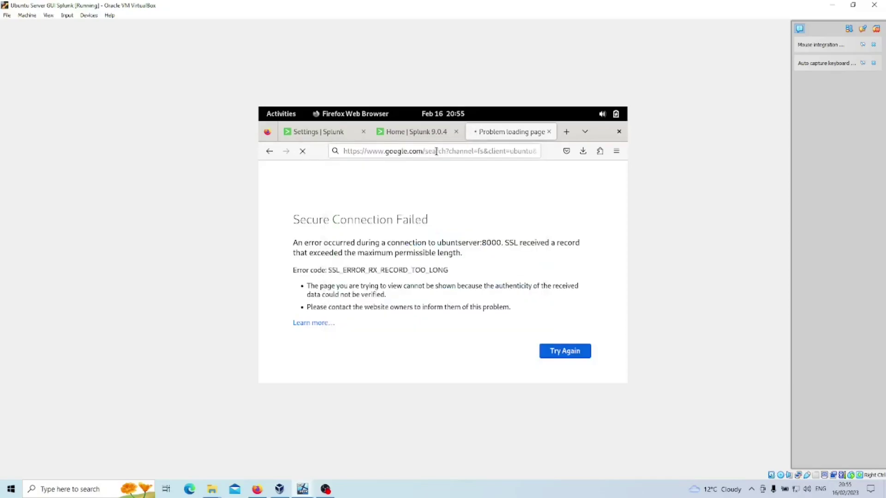
Close the Problem loading page tab and return to the Settings | Splunk tab
{"action": "left_click", "coordinate": [436, 151]}
{"action": "left_click", "coordinate": [549, 131]}
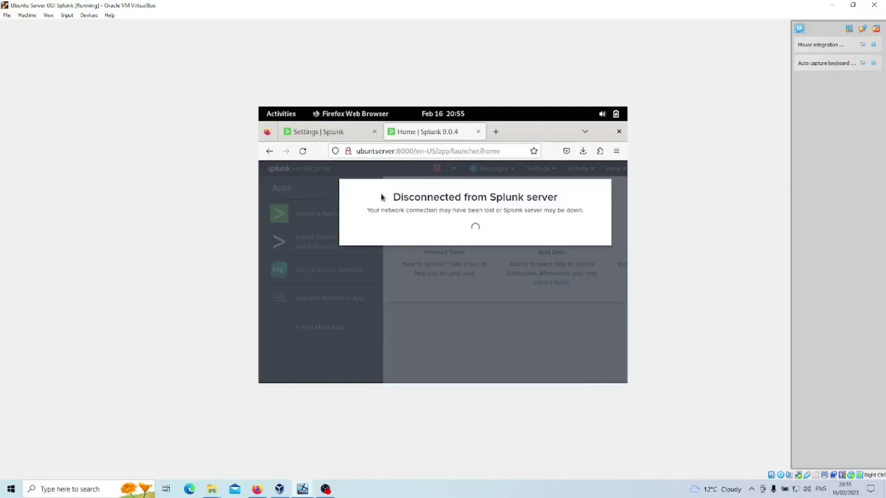
{"action": "left_click", "coordinate": [343, 140]}
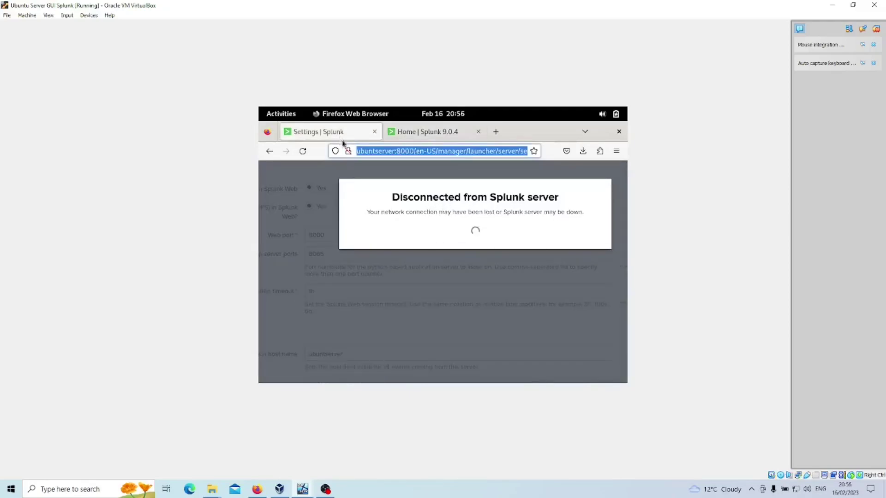
{"action": "left_click", "coordinate": [375, 132]}
{"action": "left_click", "coordinate": [375, 132]}
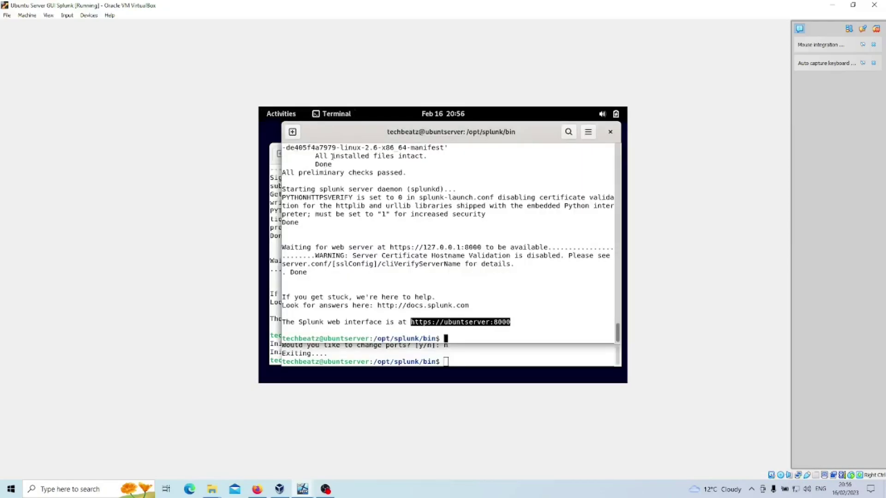
{"action": "type", "text": "firefox"}
{"action": "key", "text": "Return"}
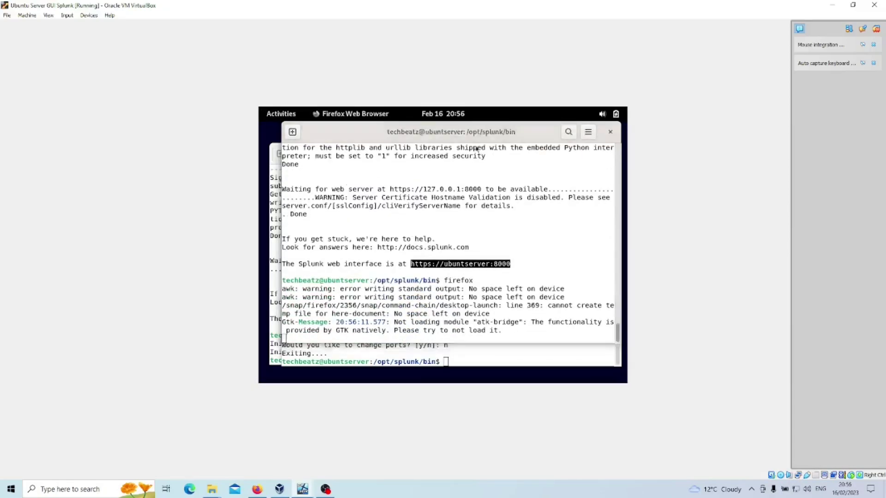
{"action": "right_click", "coordinate": [406, 153]}
{"action": "left_click", "coordinate": [437, 224]}
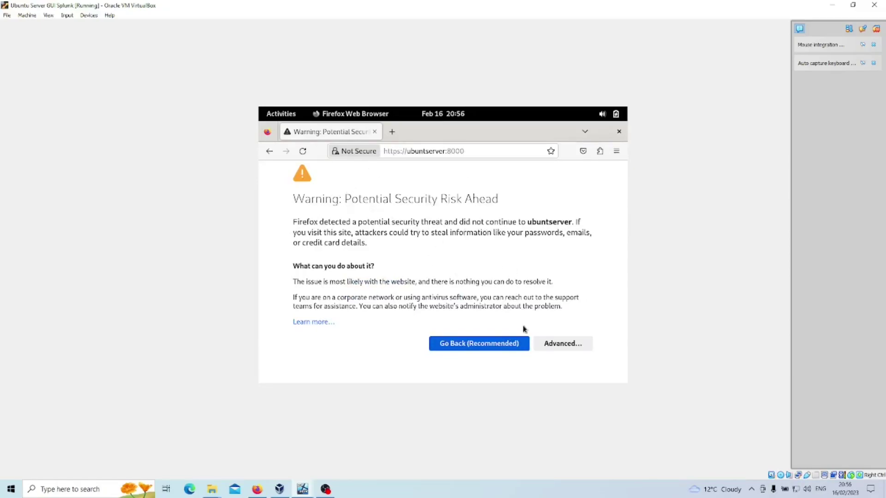
Expand the warning's Advanced details, showing SEC_ERROR_UNKNOWN_ISSUER for the self-signed certificate
{"action": "left_click", "coordinate": [538, 345]}
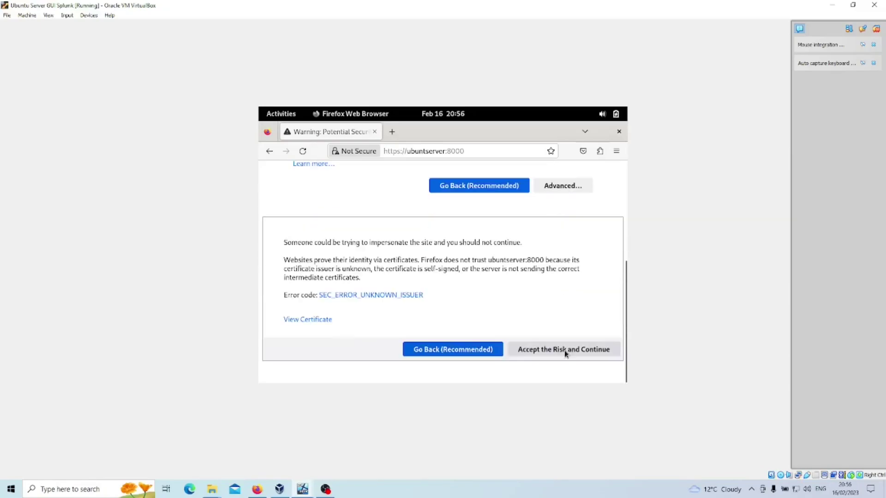